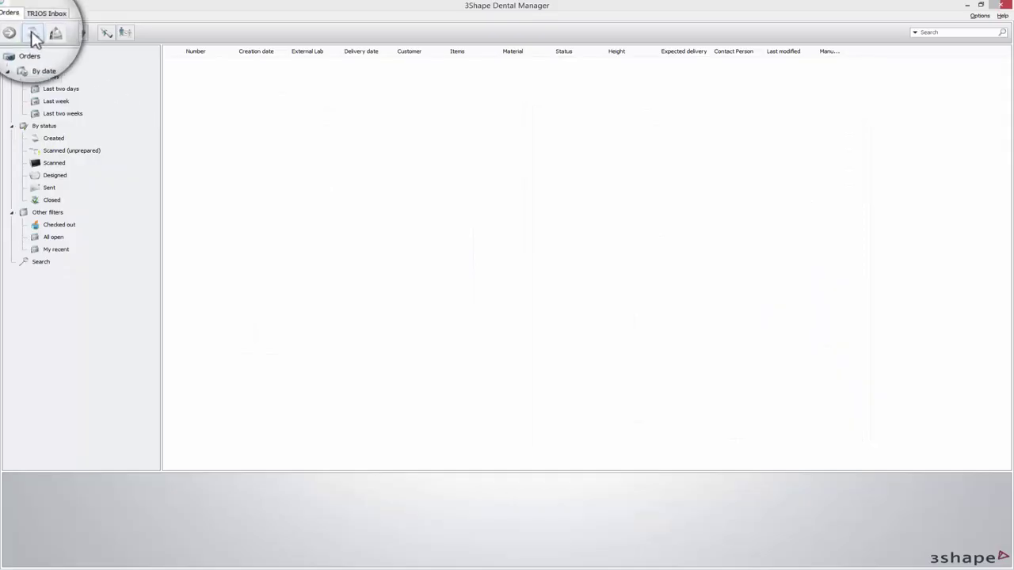
- Start a new order with anatomy crowns on teeth 11 and 21
left_click(34, 35)
left_click(576, 157)
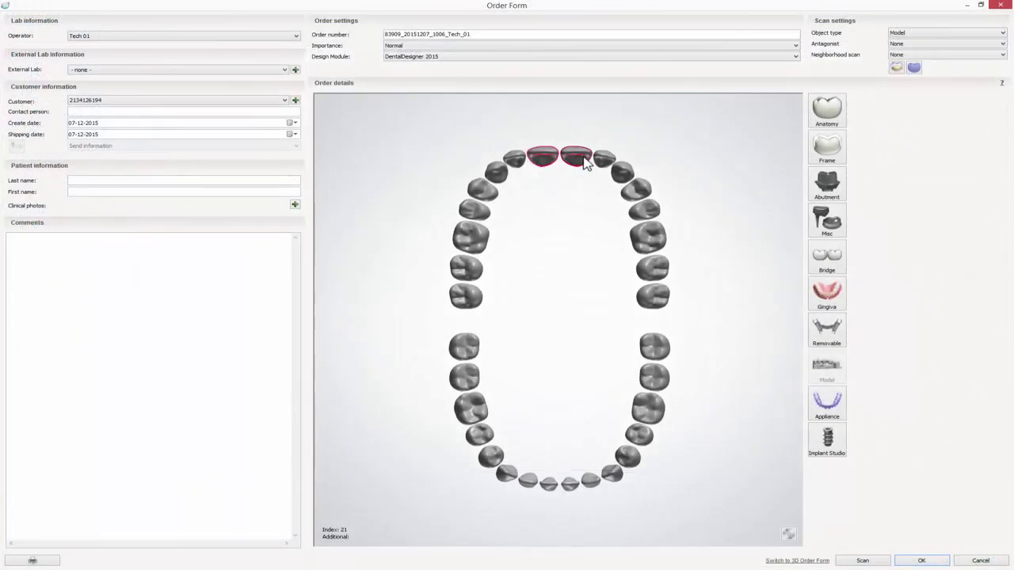
left_click(827, 119)
- Set the crown material to e.max CAD HT, pick a colour, and choose object type Digital impression
left_click(999, 113)
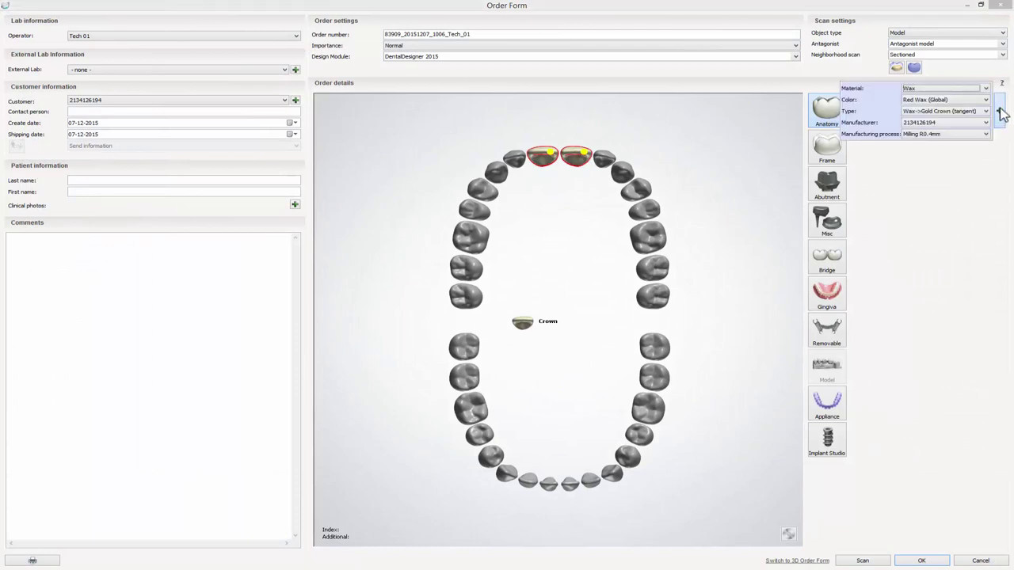
left_click(986, 88)
left_click(973, 111)
left_click(987, 100)
left_click(971, 117)
left_click(1002, 32)
left_click(995, 43)
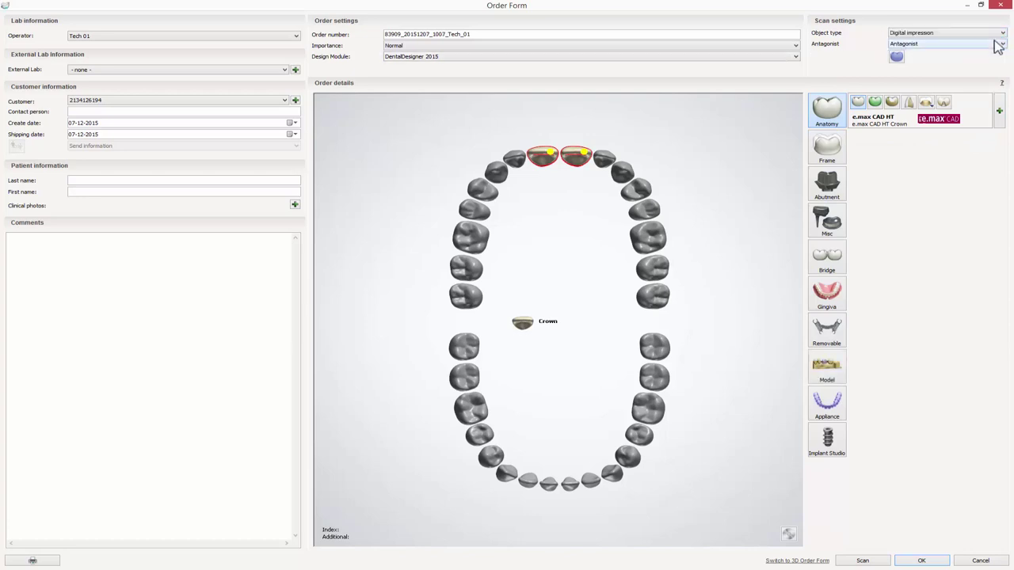
- Add the 'Smile visible teeth' and 'Natural smile' images to the order's clinical photos
left_click(295, 206)
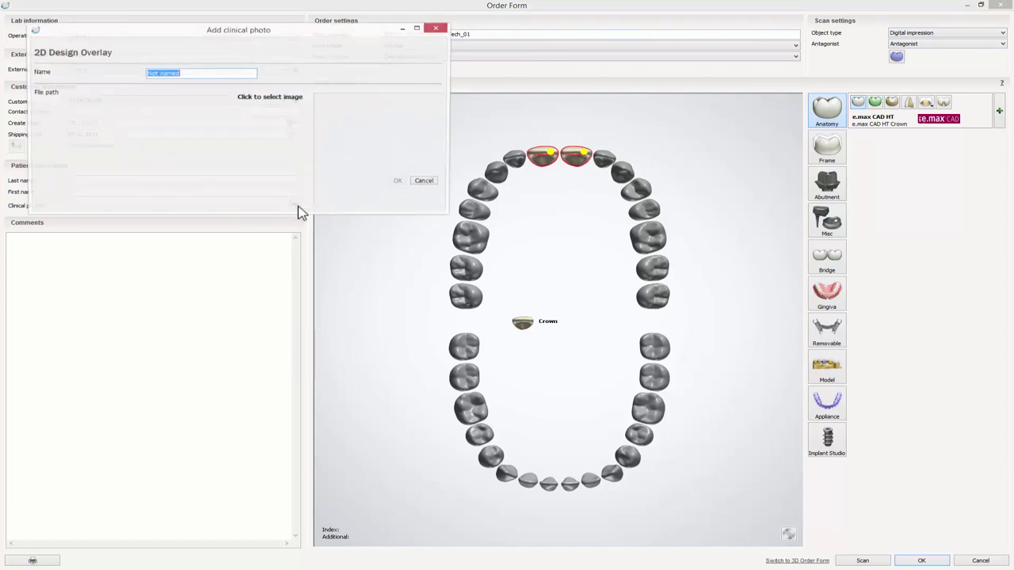
left_click(292, 103)
left_click(687, 385)
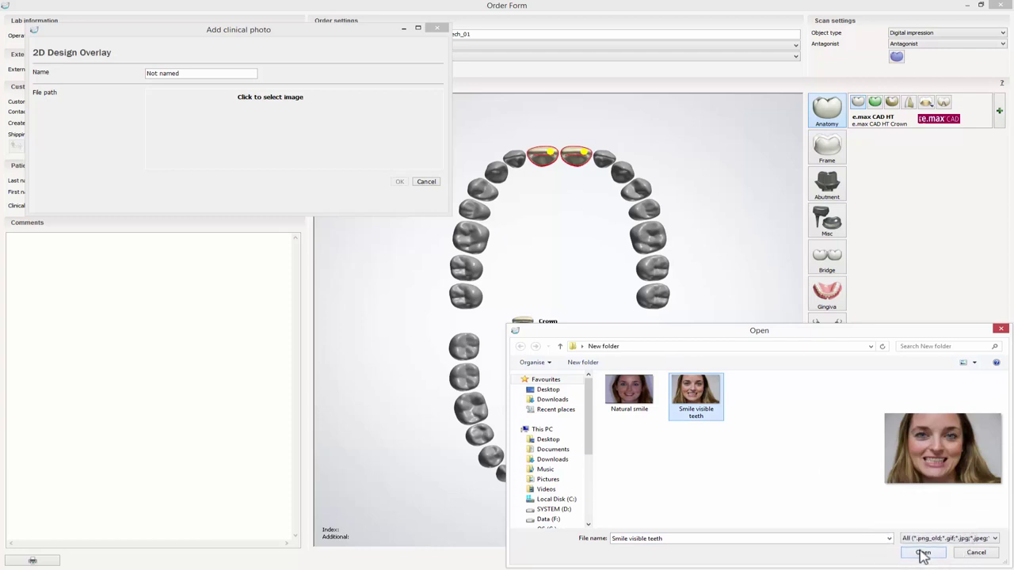
left_click(923, 553)
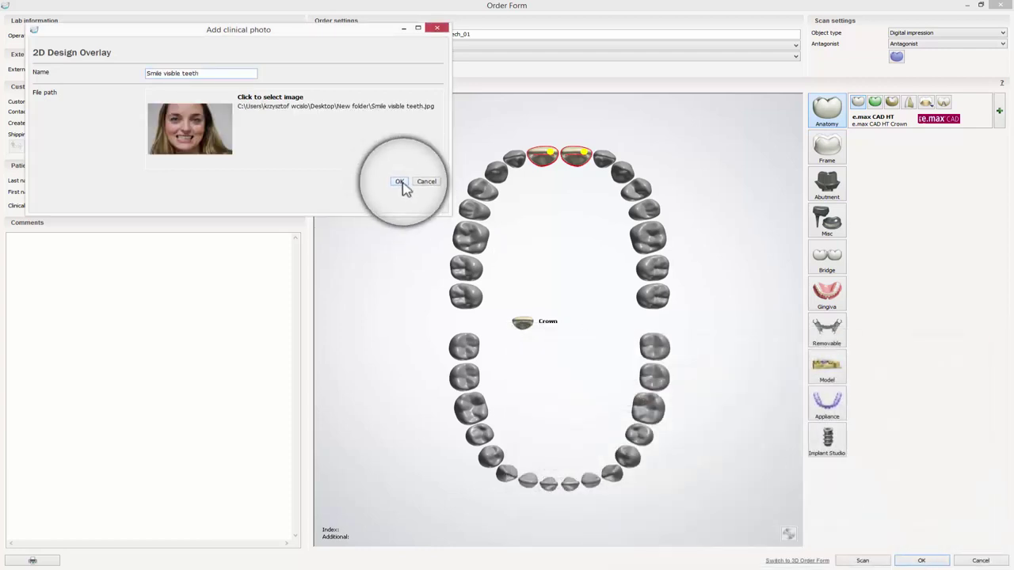
left_click(400, 181)
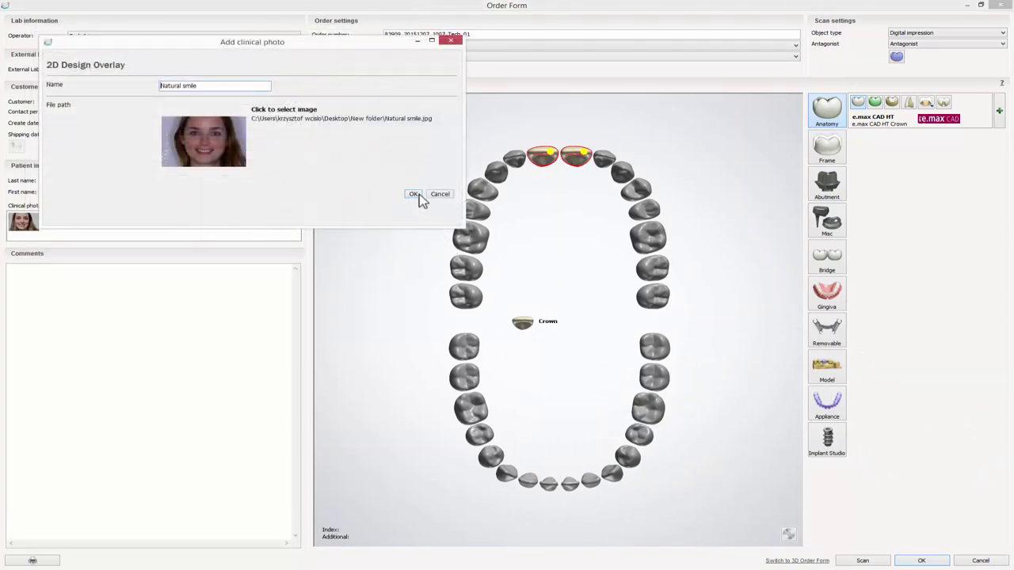
left_click(417, 196)
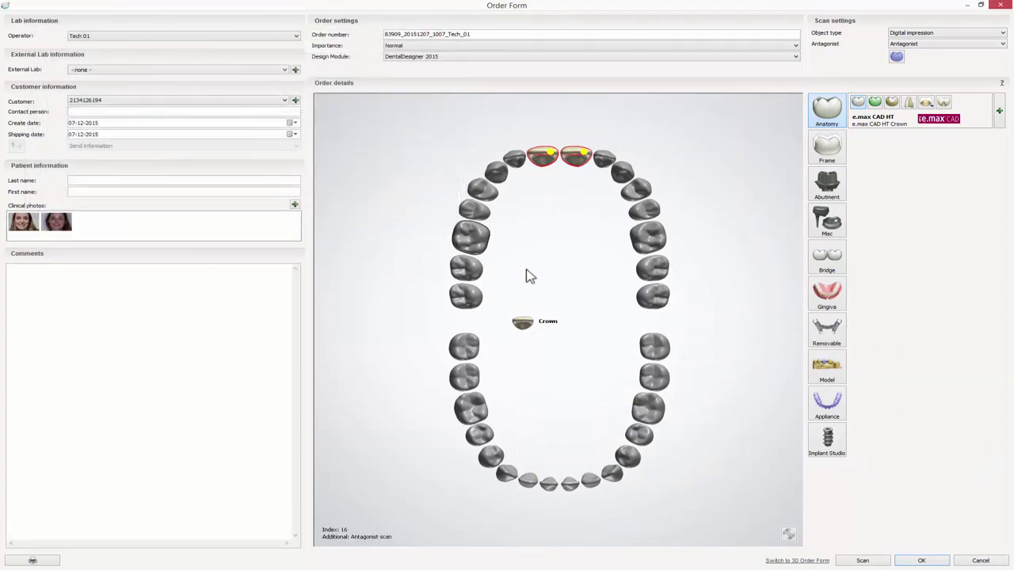
- Save the order and advance through Prepare and Interfaces to the Anatomy design step
left_click(928, 561)
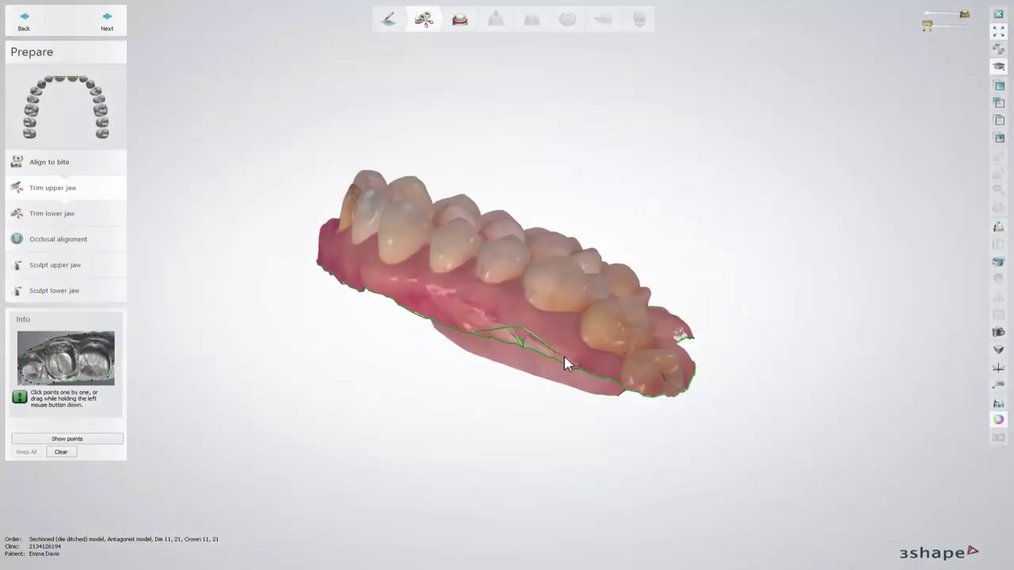
left_click(582, 374)
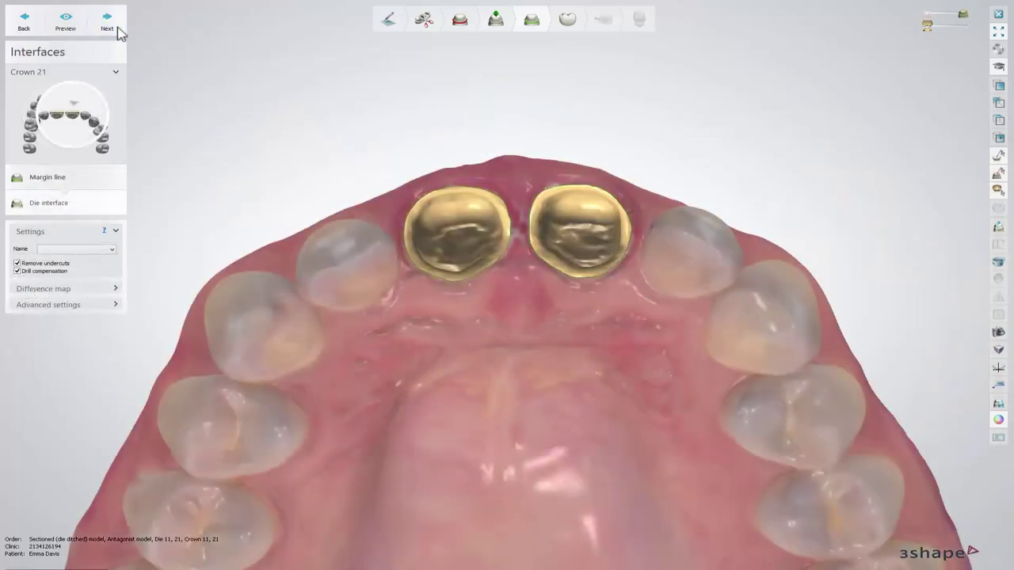
left_click(119, 31)
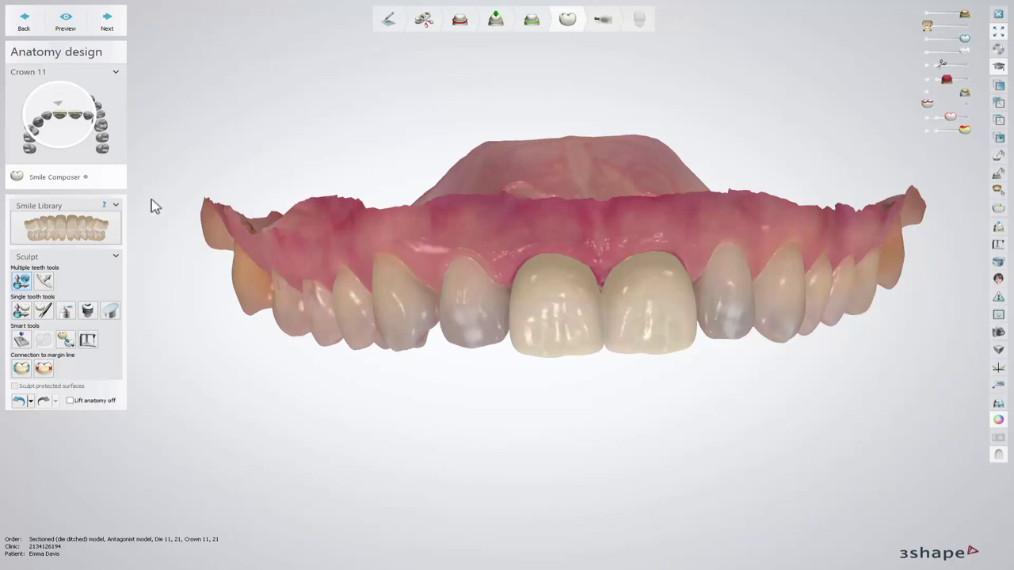
- Apply a VITA RealView smile-library tooth set to crowns 11 and 21
left_click(131, 227)
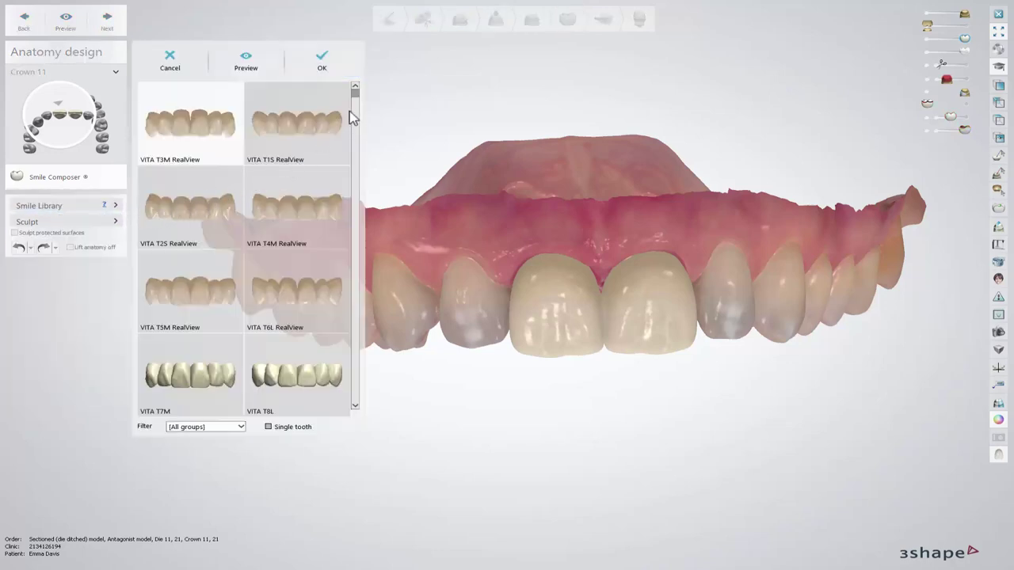
mouse_move(351, 90)
left_mouse_down()
mouse_move(351, 166)
mouse_move(354, 91)
left_mouse_up()
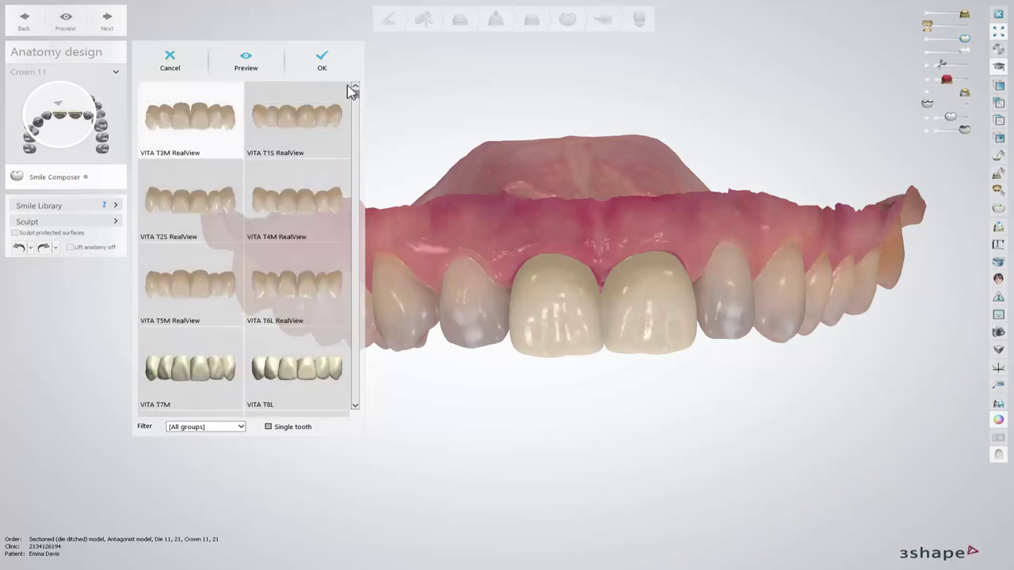
left_click(329, 71)
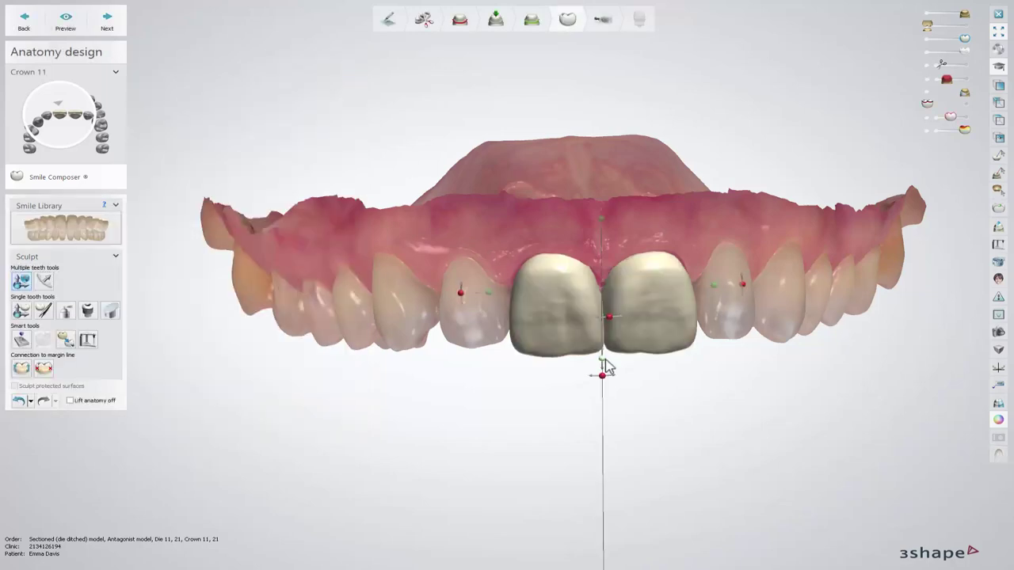
- Rotate crown 11 about its axis and shift it about 0.26 mm along the axis
left_click_drag(606, 366, 701, 257)
right_click_drag(701, 258, 595, 324)
left_click_drag(594, 324, 493, 321)
right_click_drag(493, 322, 887, 204)
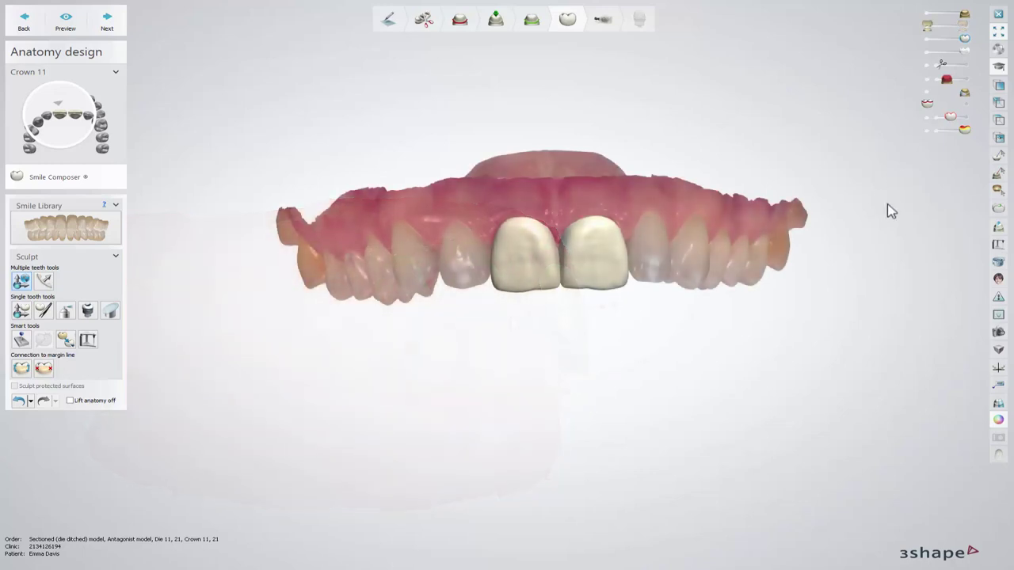
- Show the Smile visible teeth photo in RealView, zoomed in, with a shorter preview window
left_click(997, 279)
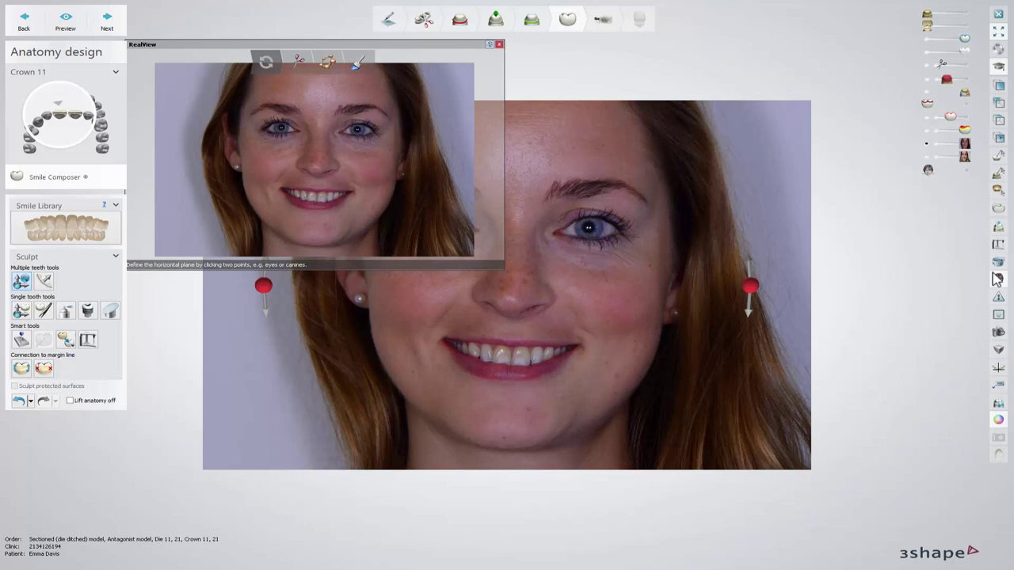
left_click(926, 157)
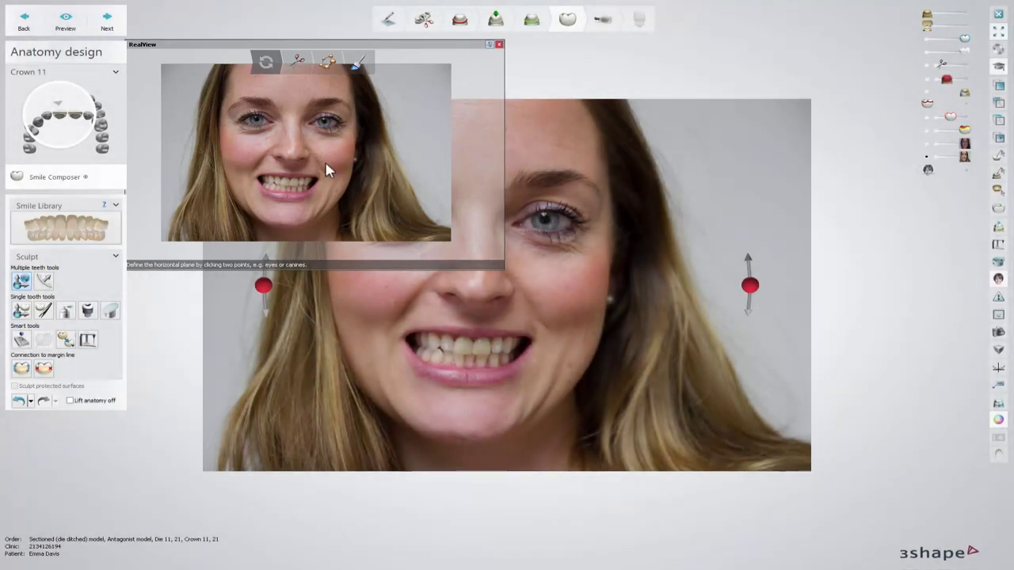
scroll(330, 171, "up", 2)
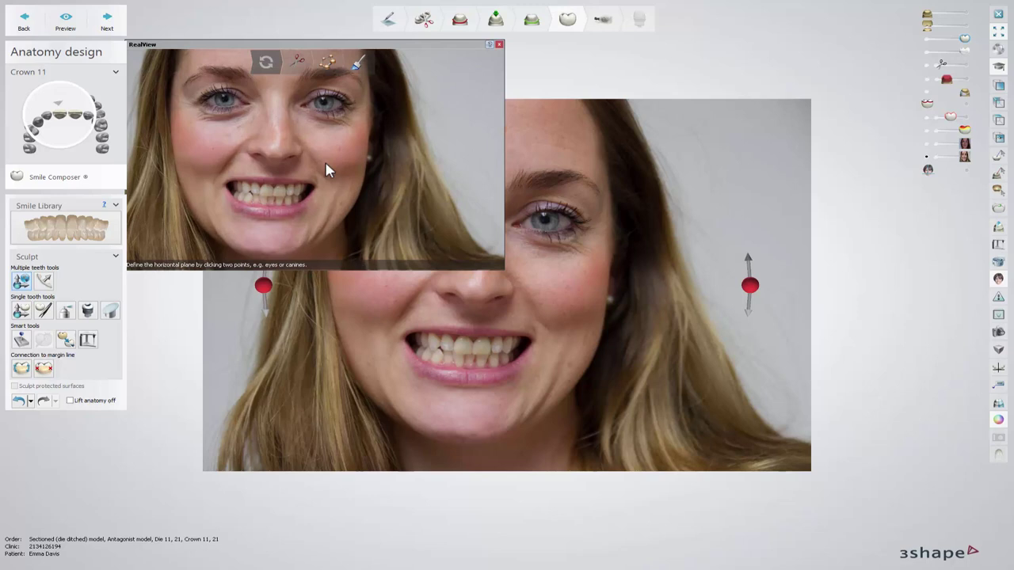
left_click_drag(278, 42, 335, 37)
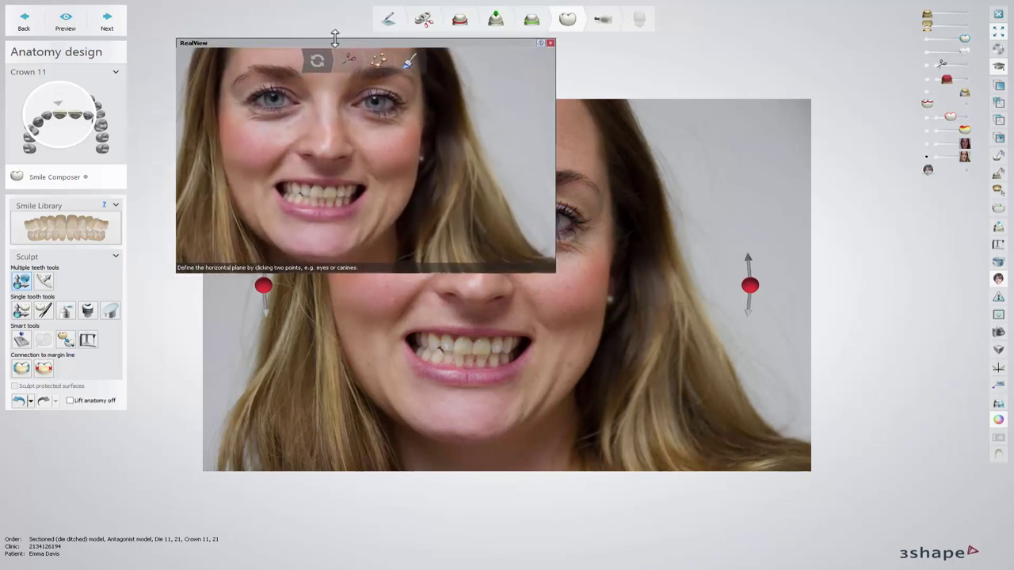
- Set the horizontal plane through both pupils on the smile photo and level it
left_click(275, 98)
left_click(373, 102)
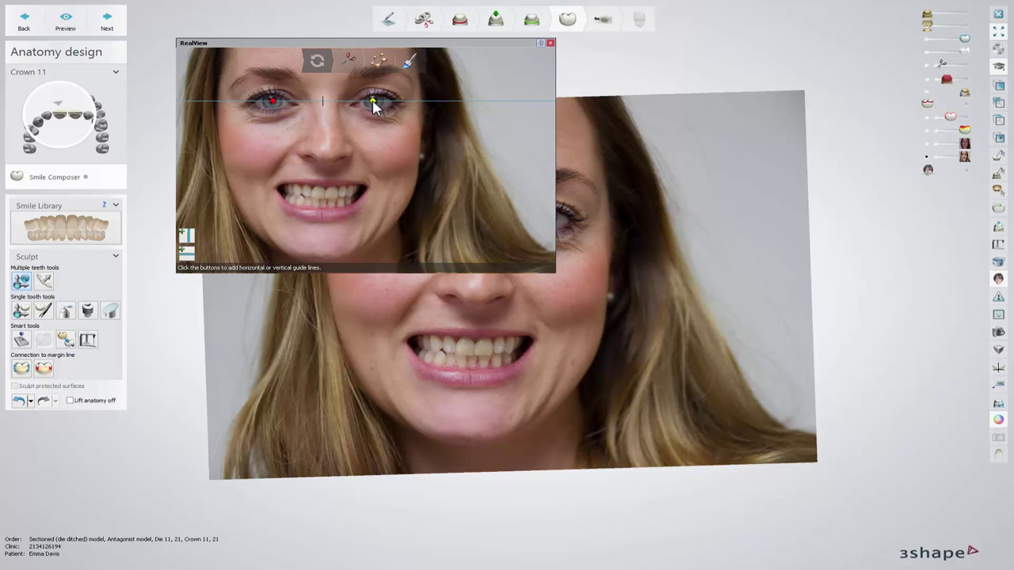
left_click_drag(372, 103, 373, 104)
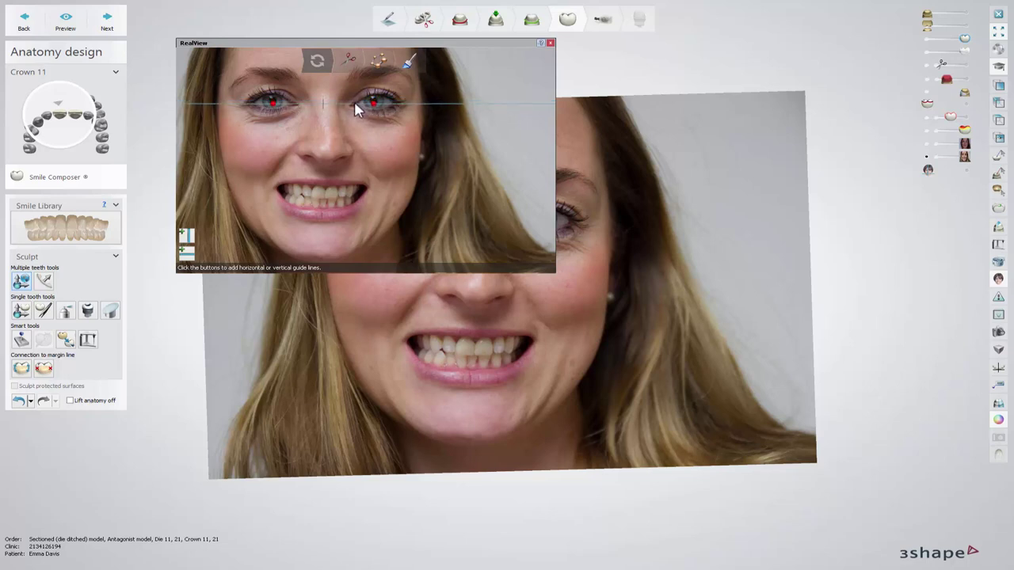
left_click_drag(356, 110, 356, 107)
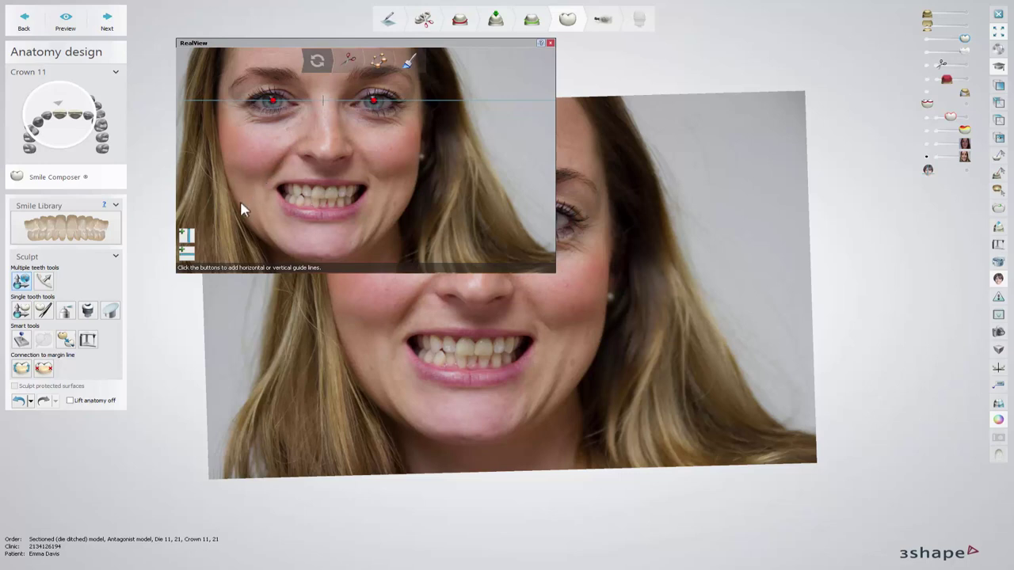
- Add a horizontal guide at the teeth and a vertical guide, then delete the vertical and mouth-level lines
left_click(192, 255)
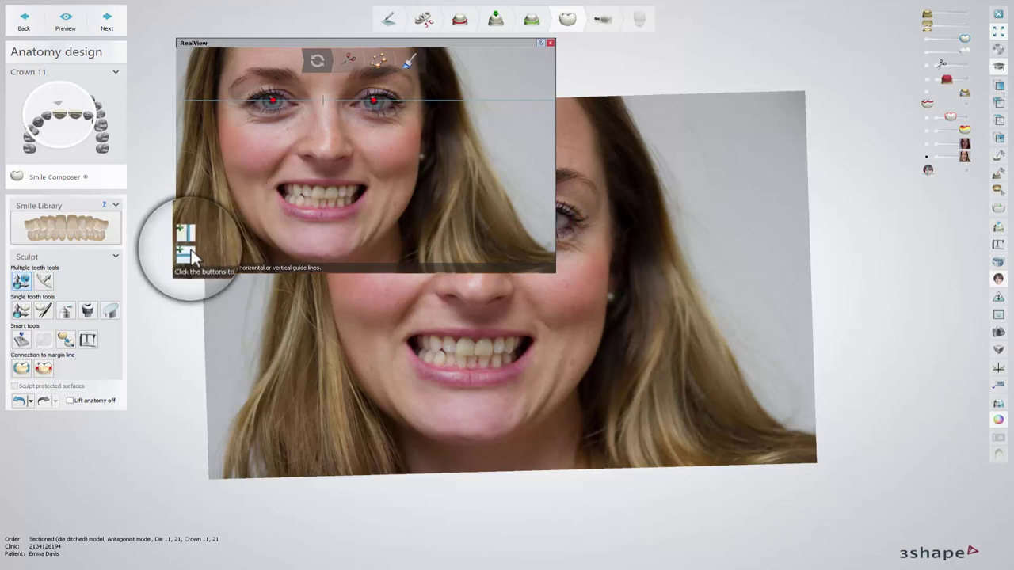
left_click(297, 198)
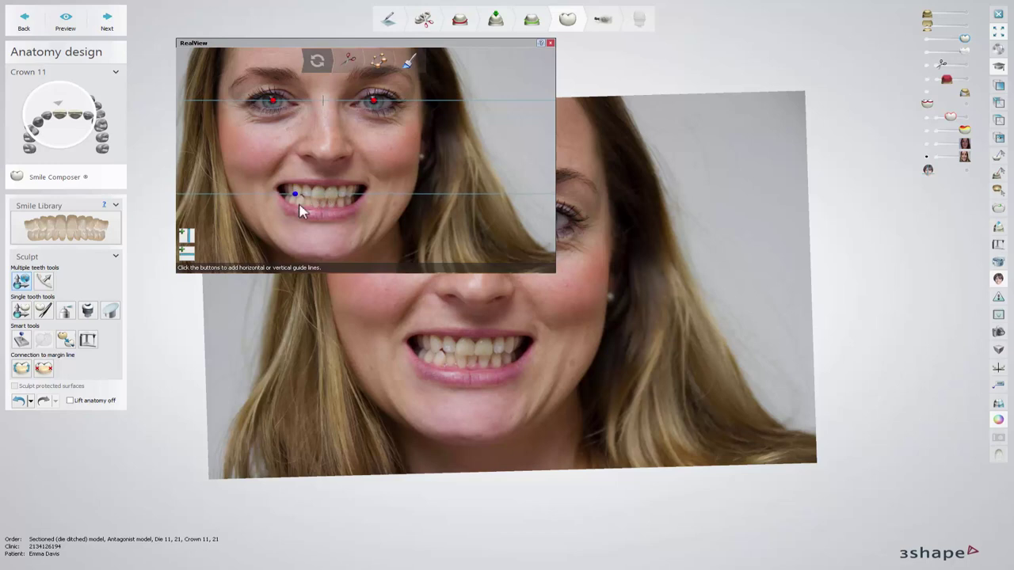
left_click(188, 235)
right_click(328, 119)
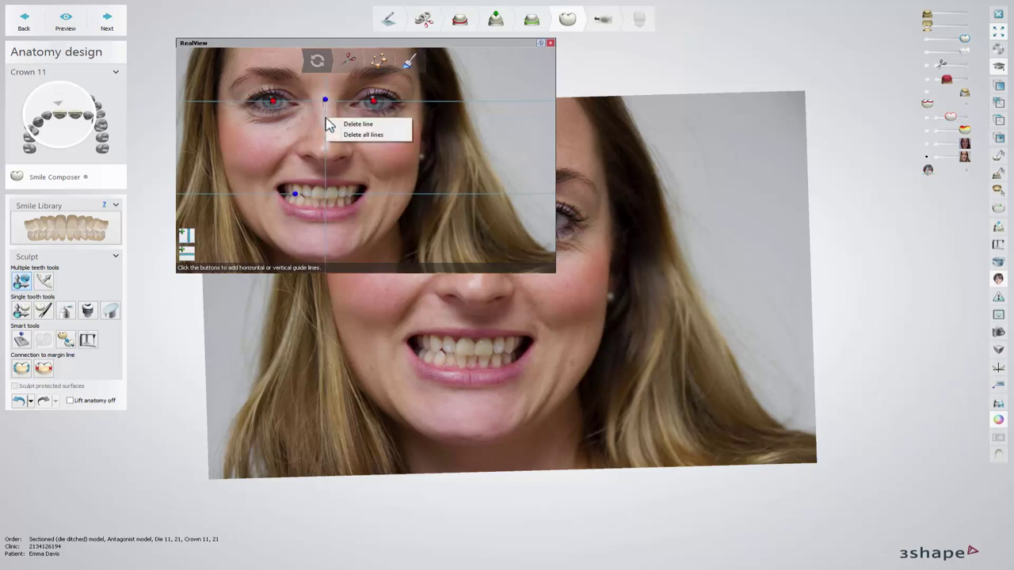
left_click(346, 125)
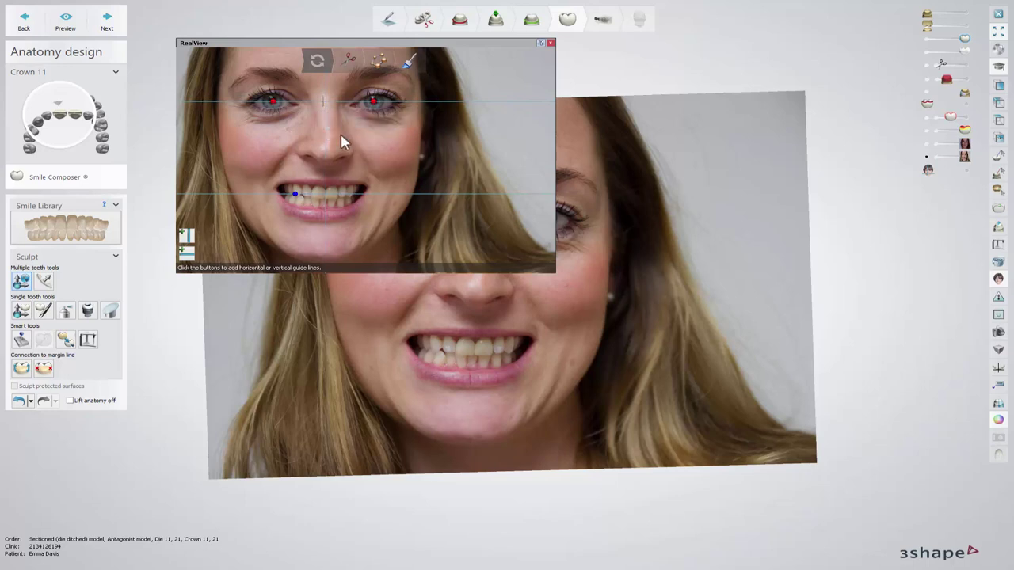
right_click(343, 194)
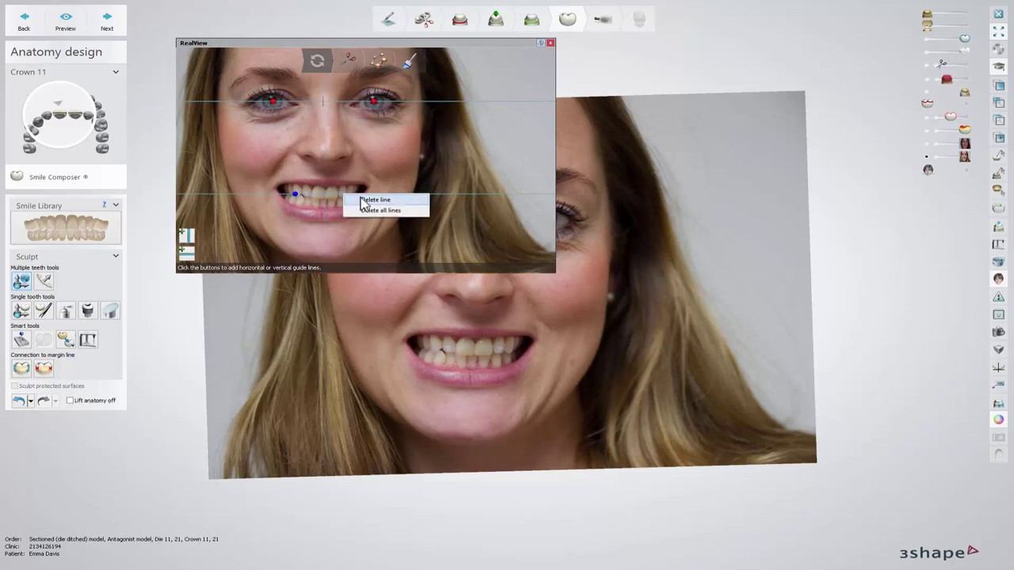
left_click(360, 200)
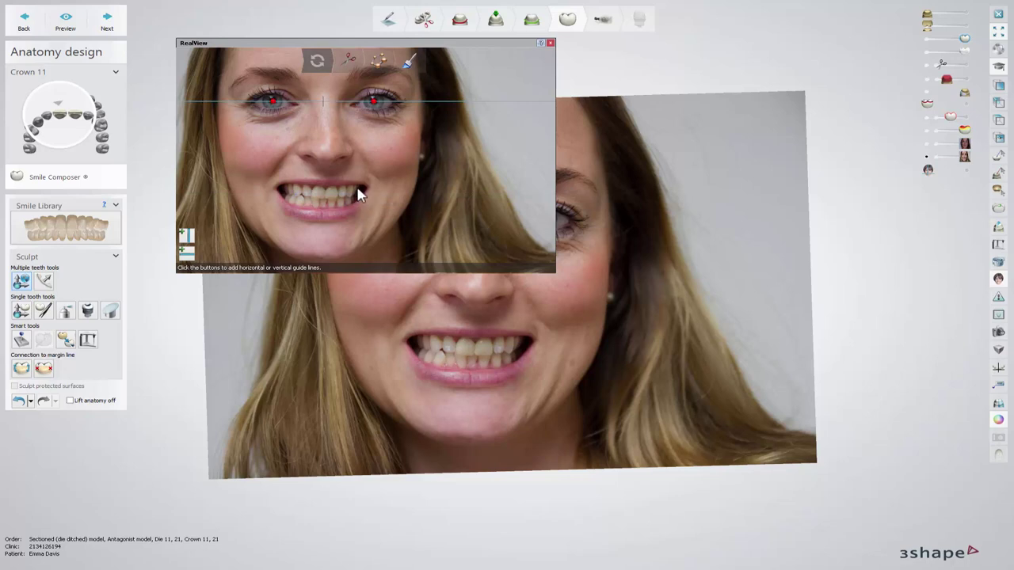
- Zoom into the mouth and trace outline points around the teeth from the left corner along the lower lip
left_click(344, 64)
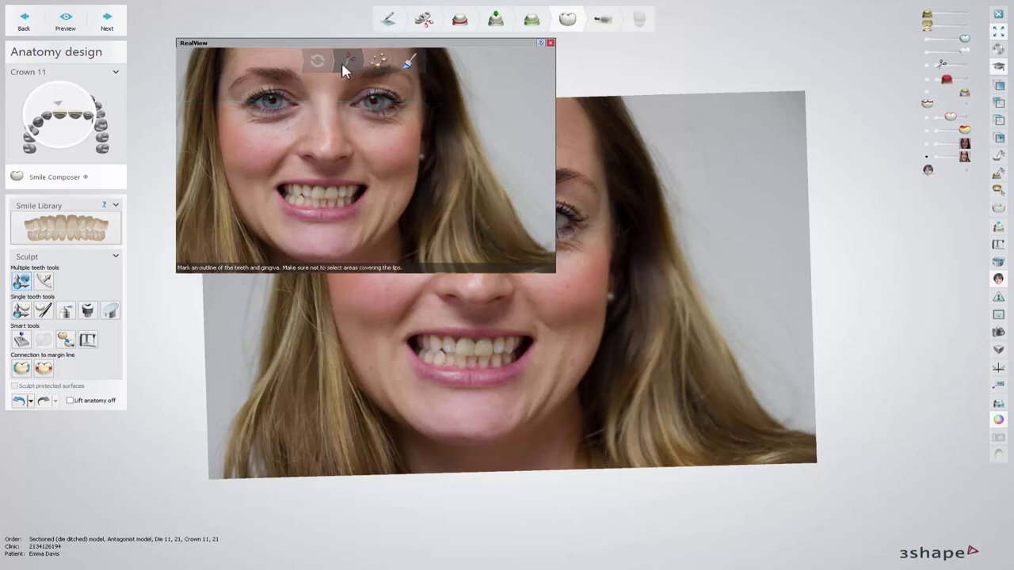
scroll(315, 198, "up", 5)
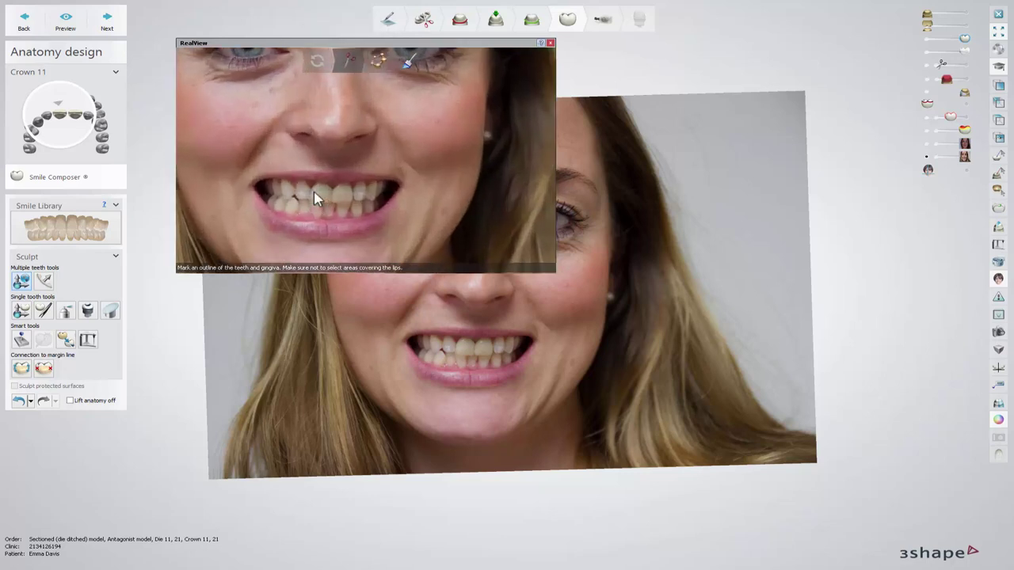
scroll(315, 198, "up", 1)
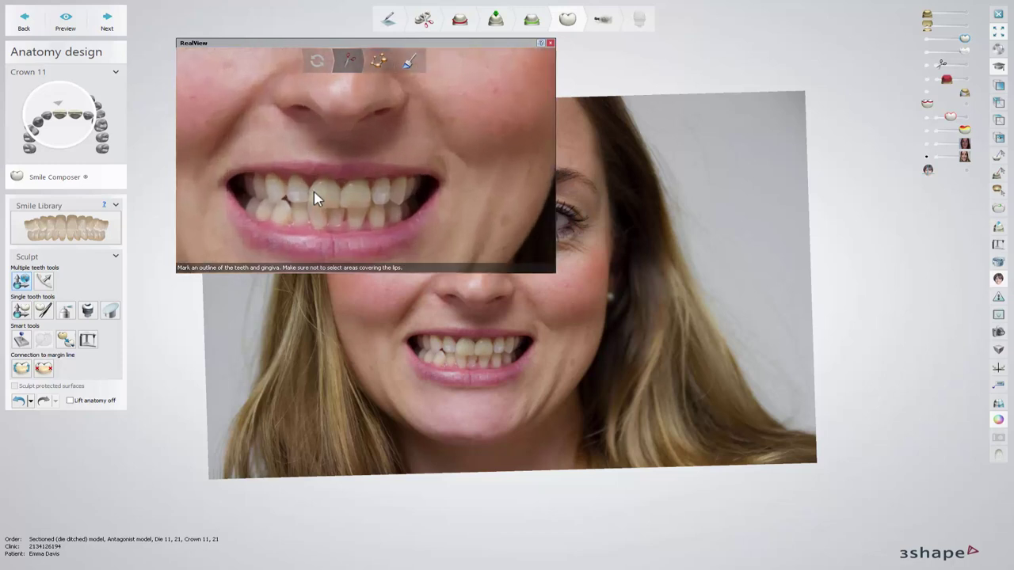
scroll(315, 198, "up", 1)
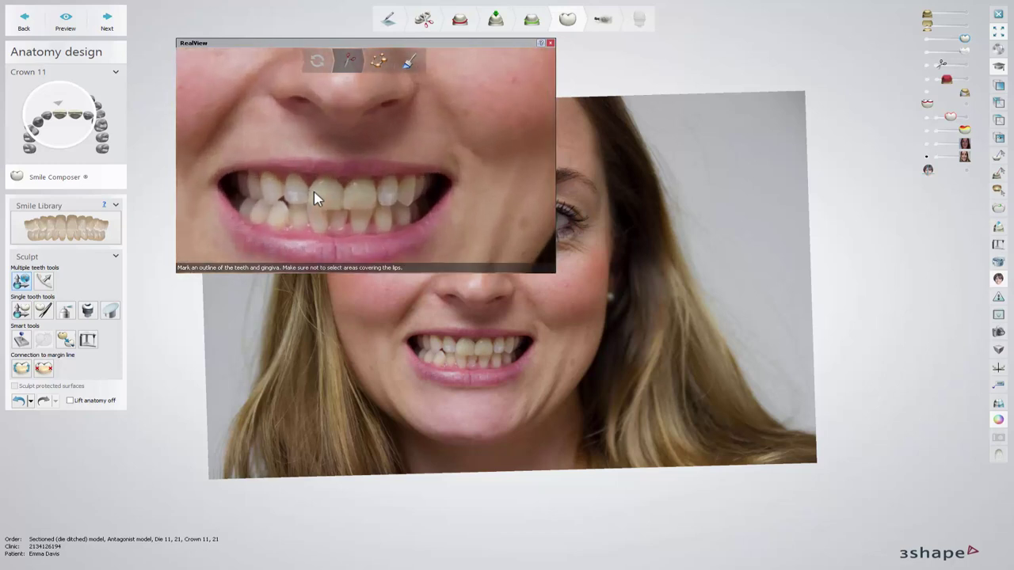
left_click(219, 181)
left_click(228, 173)
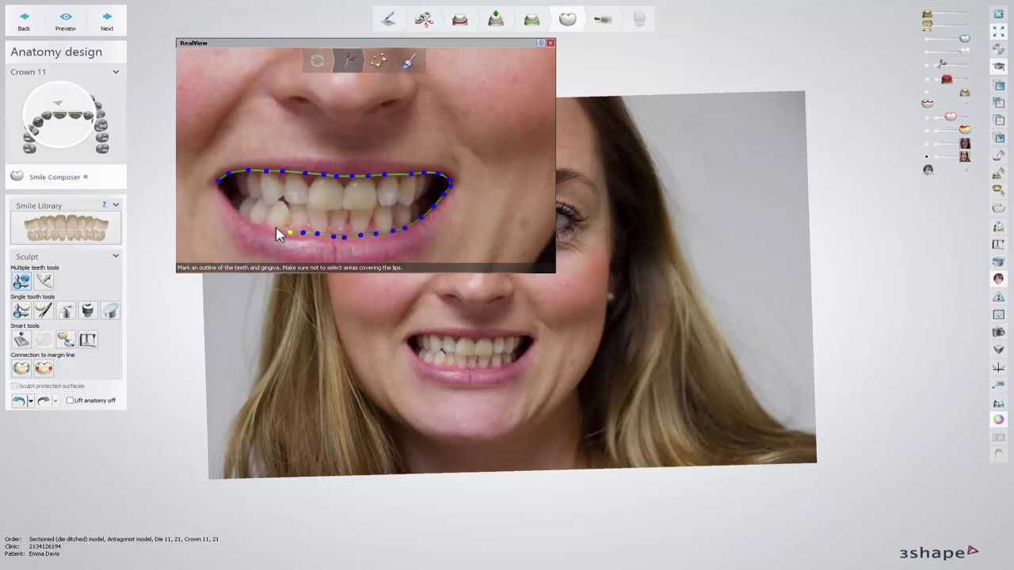
left_click(275, 226)
left_click(260, 224)
left_click(249, 223)
left_click(237, 210)
left_click(220, 185)
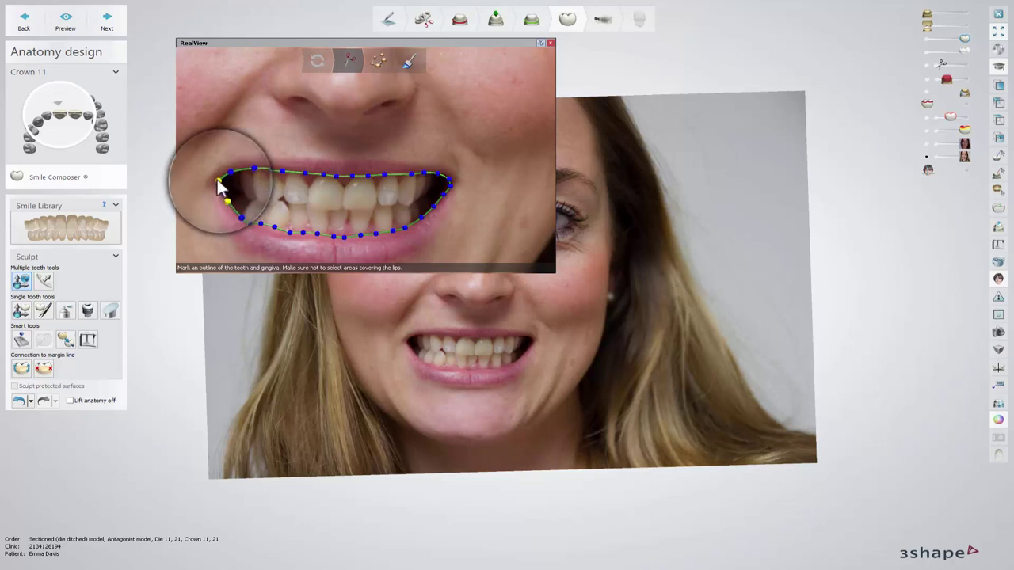
- Close the outline into a spline and add a control point on its upper edge
right_click(222, 185)
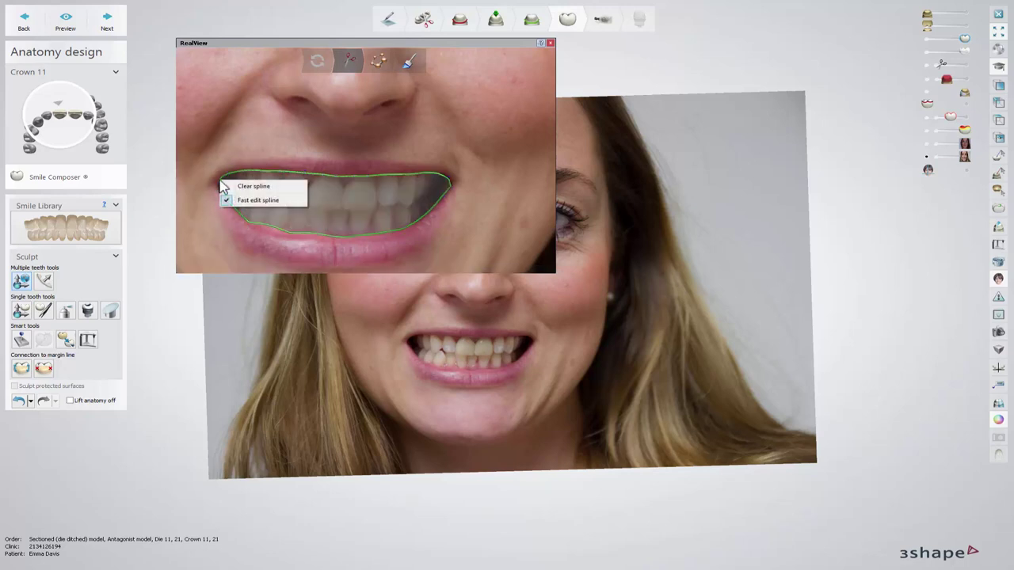
key("Escape")
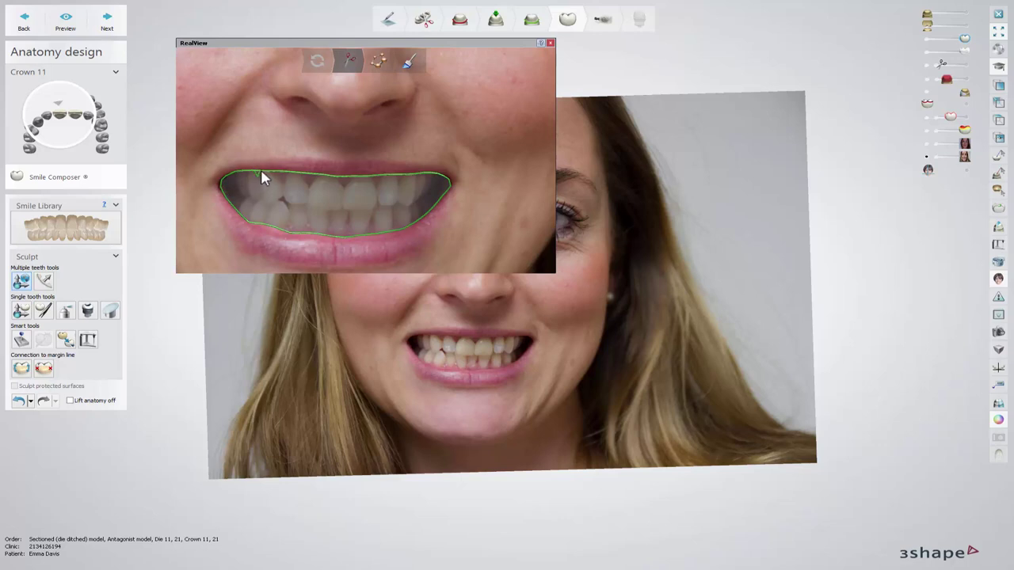
left_click(265, 170)
scroll(313, 190, "up", 3, "ctrl")
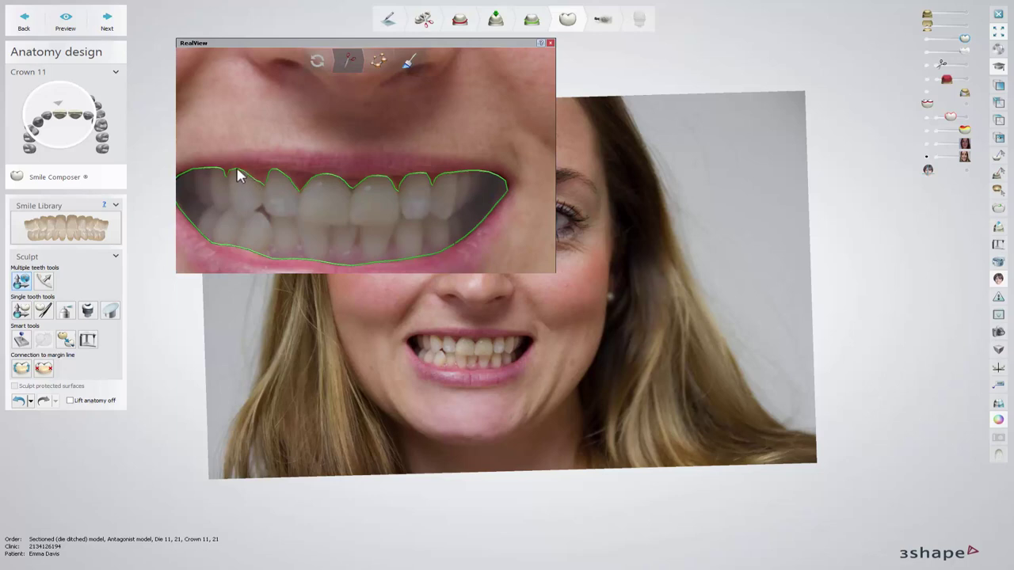
scroll(238, 174, "down", 5, "ctrl")
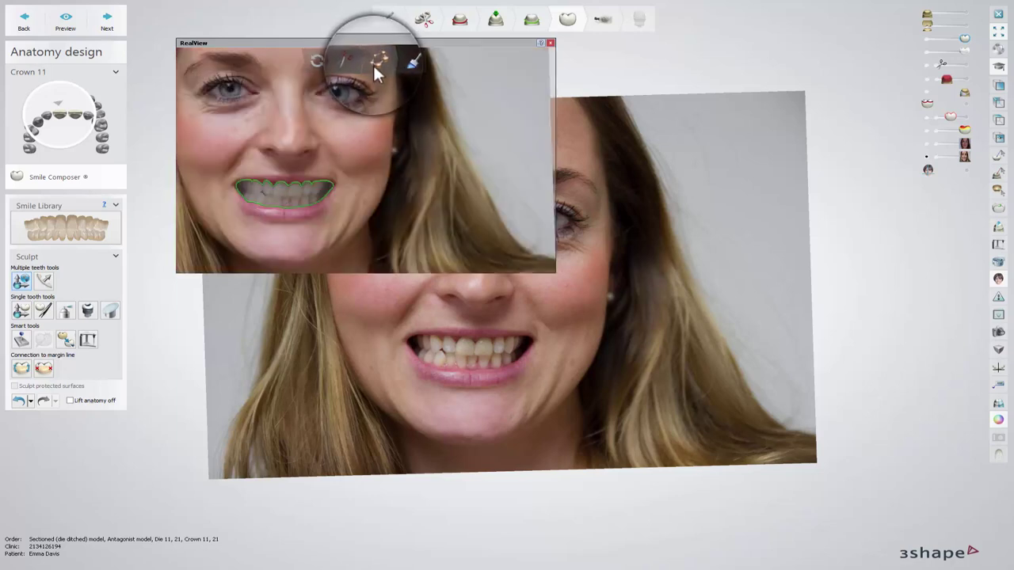
- Pair four photo tooth points with the scan's teeth, then fade the face photo to reveal the scan
left_click(376, 67)
left_click(285, 164)
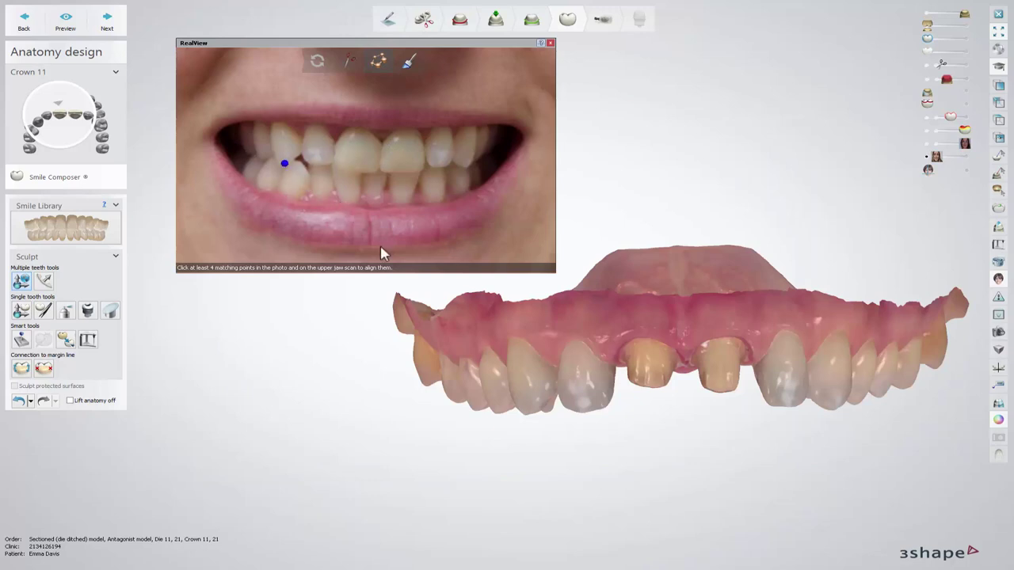
left_click(527, 413)
left_click(329, 162)
left_click(606, 411)
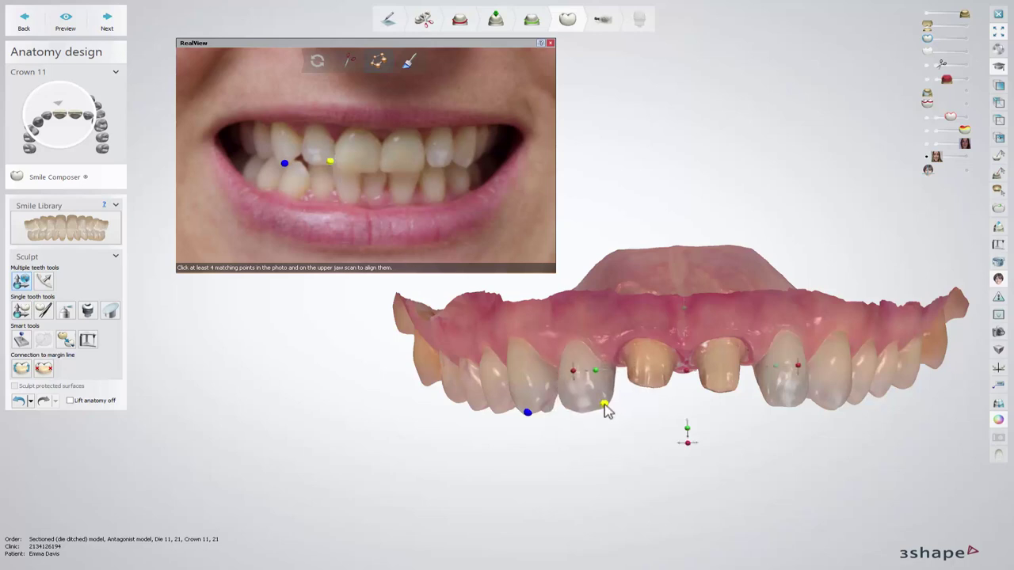
left_click(432, 167)
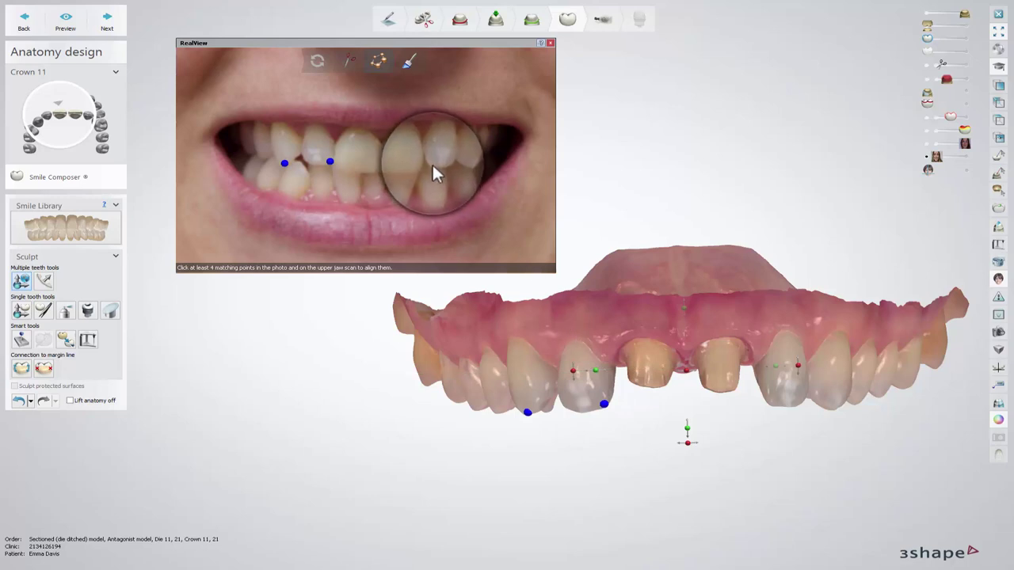
left_click(771, 402)
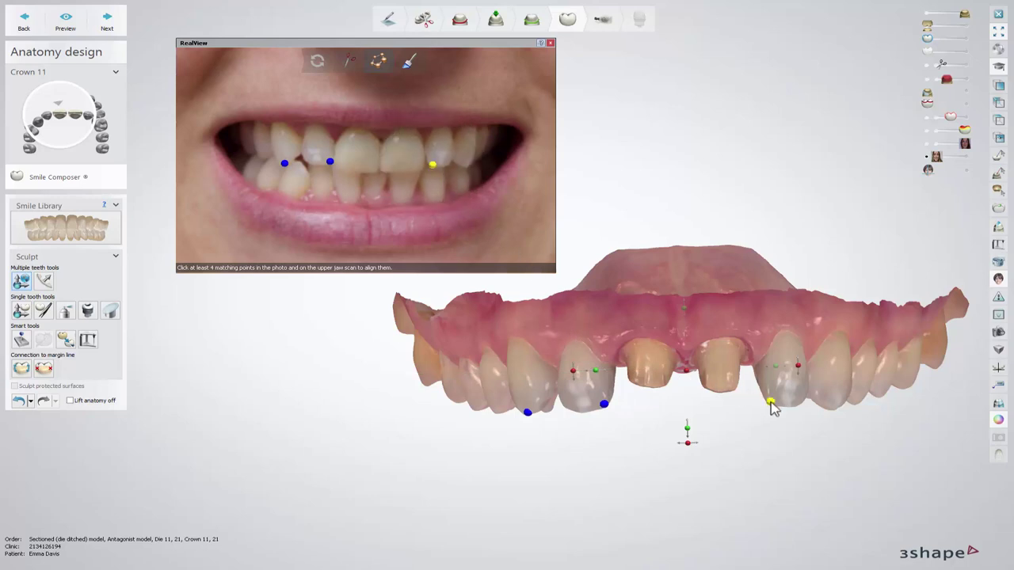
left_click(466, 166)
left_click(832, 411)
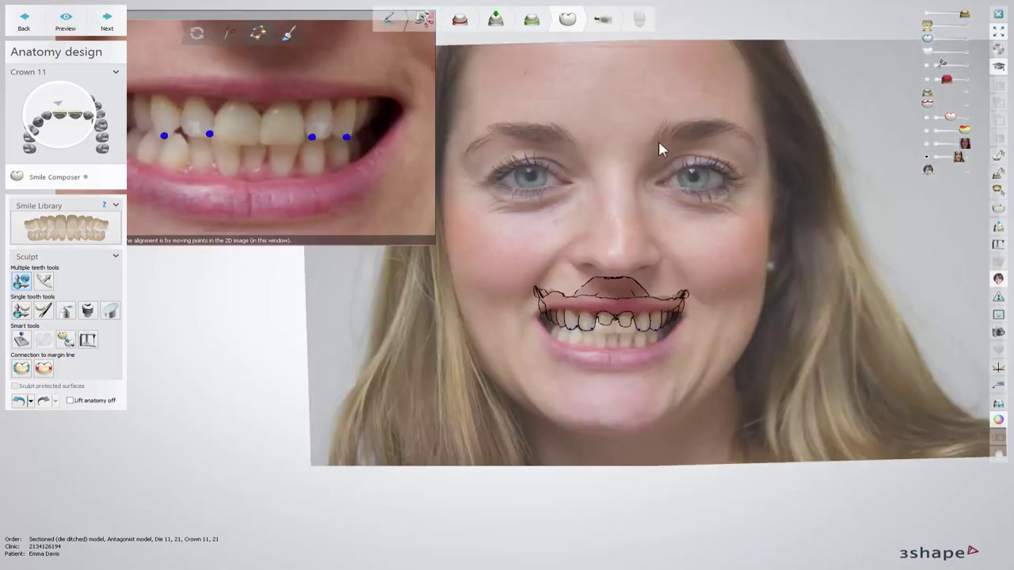
mouse_move(958, 157)
left_mouse_down()
mouse_move(939, 168)
mouse_move(957, 166)
left_mouse_up()
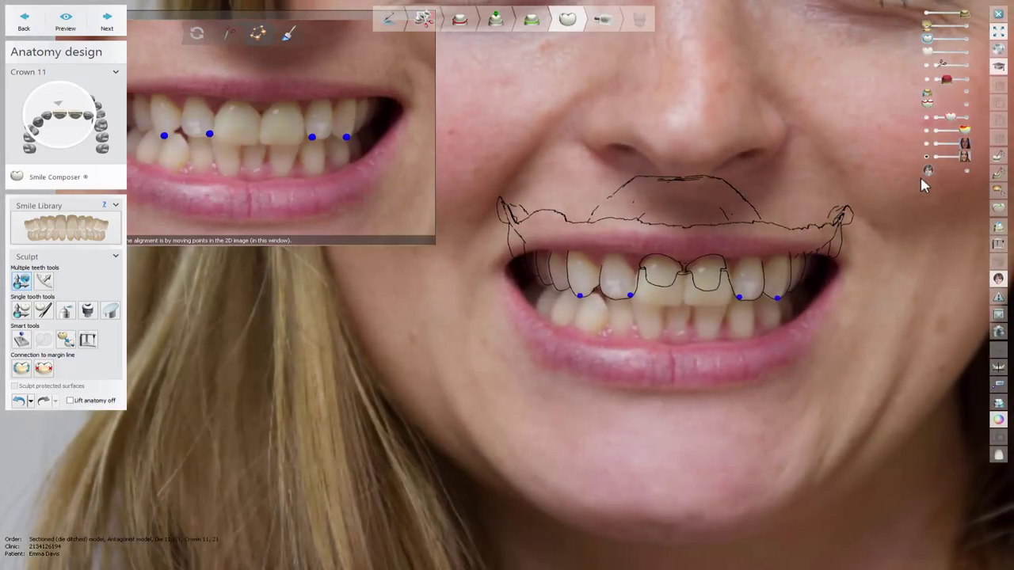
mouse_move(964, 158)
left_mouse_down()
mouse_move(943, 167)
mouse_move(962, 169)
left_mouse_up()
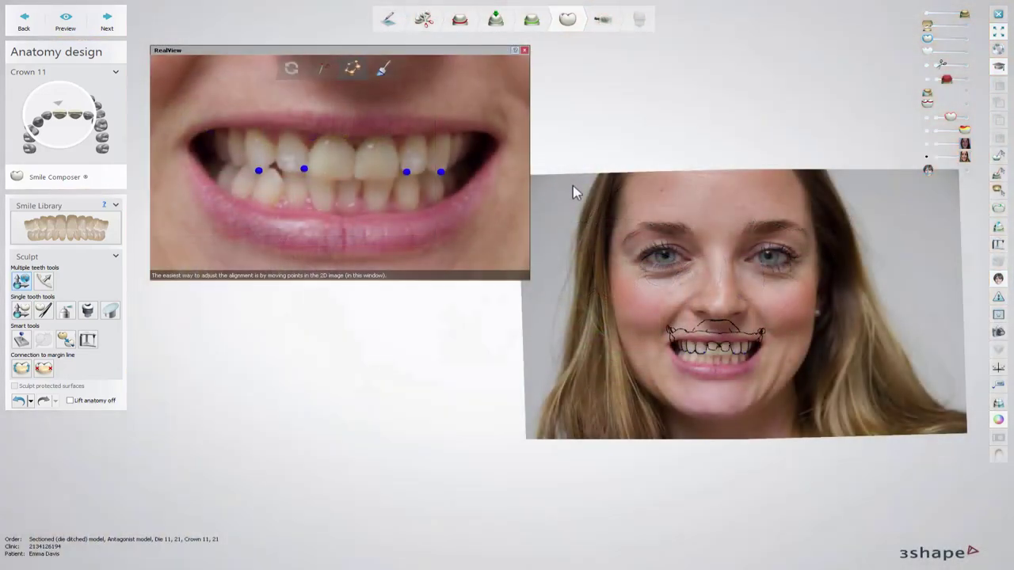
- Switch RealView to tooth-colour sampling from the photo and shrink the sampling square
left_click(385, 72)
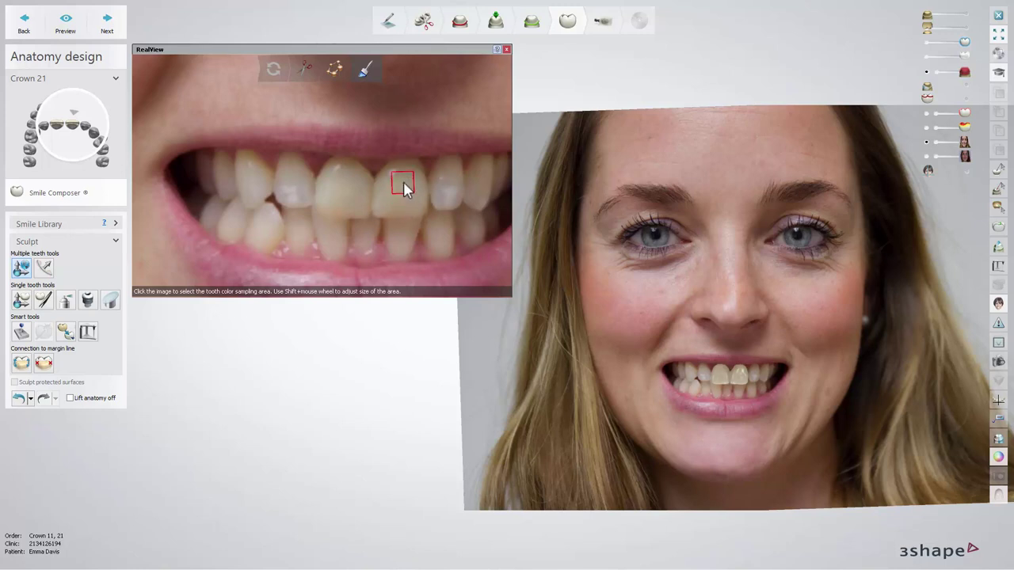
scroll(403, 187, "down", 2, "shift")
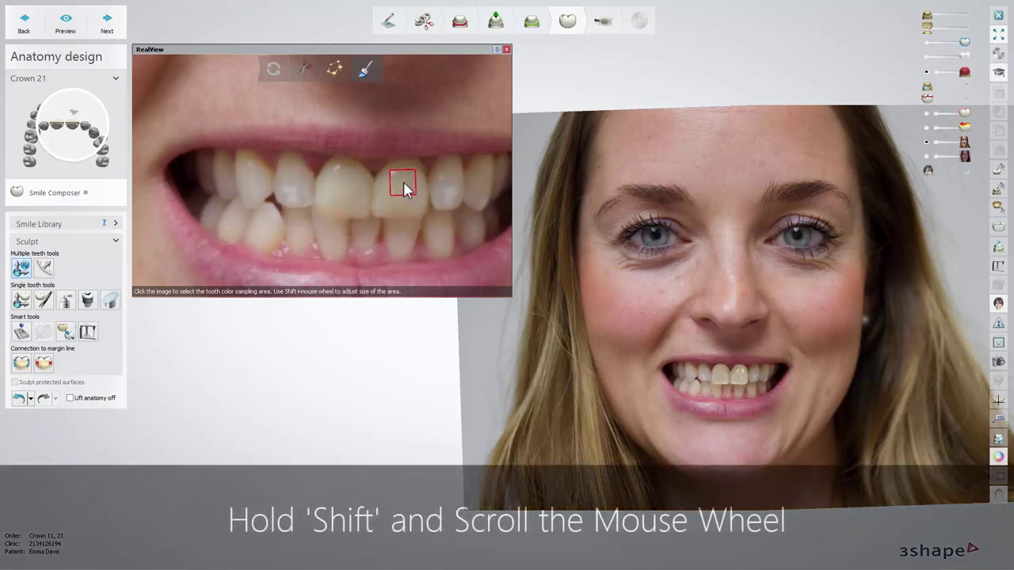